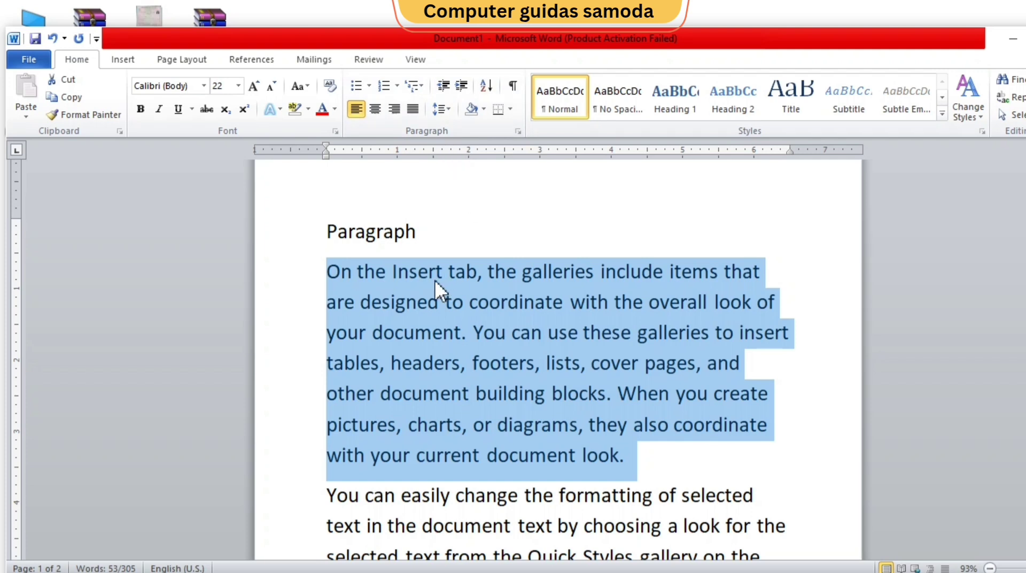
Try centre and right alignment on the "Paragraph" title line and return it to left alignment.
{"action": "left_click", "coordinate": [338, 231]}
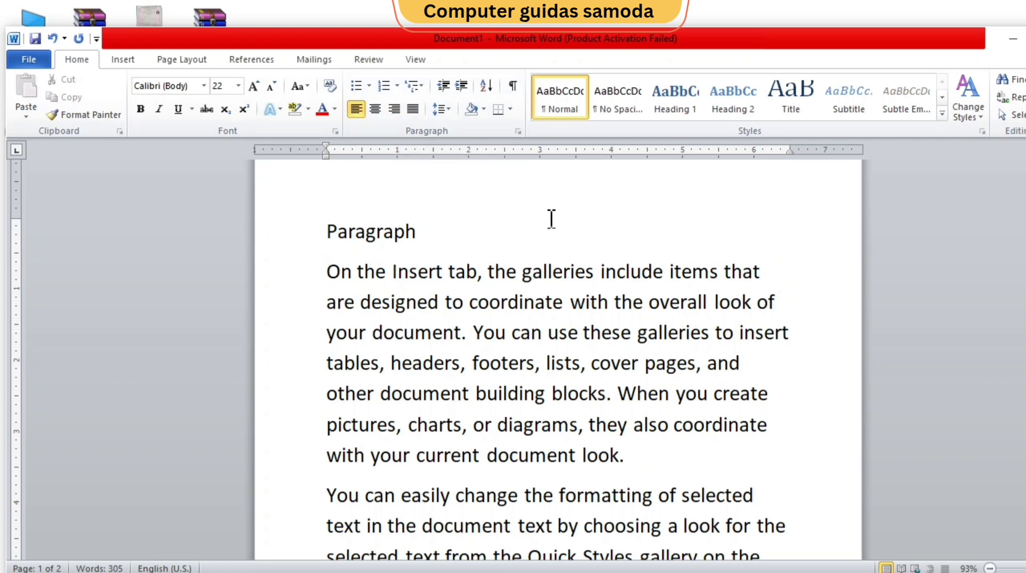
{"action": "left_click", "coordinate": [387, 121]}
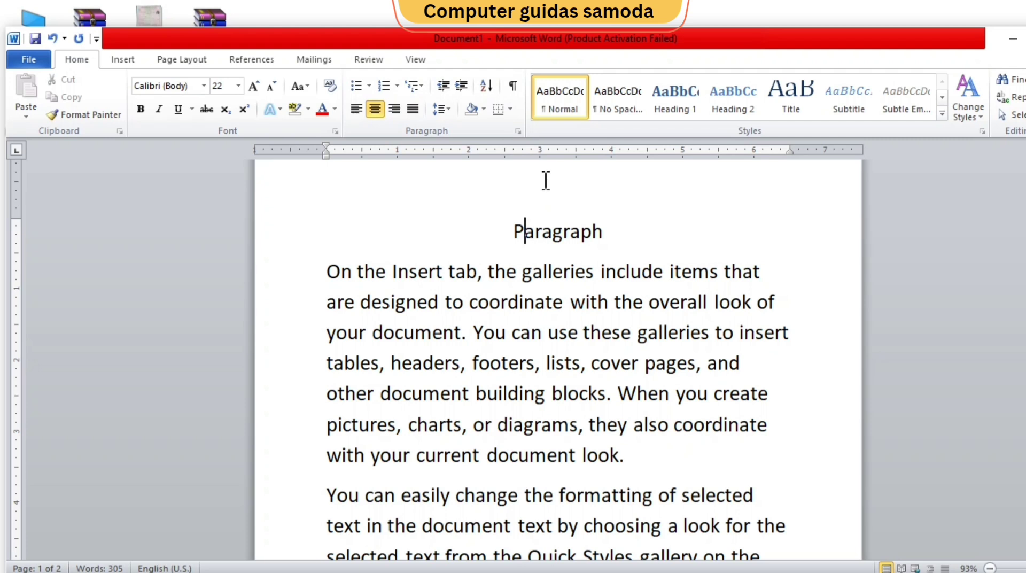
{"action": "left_click", "coordinate": [397, 106]}
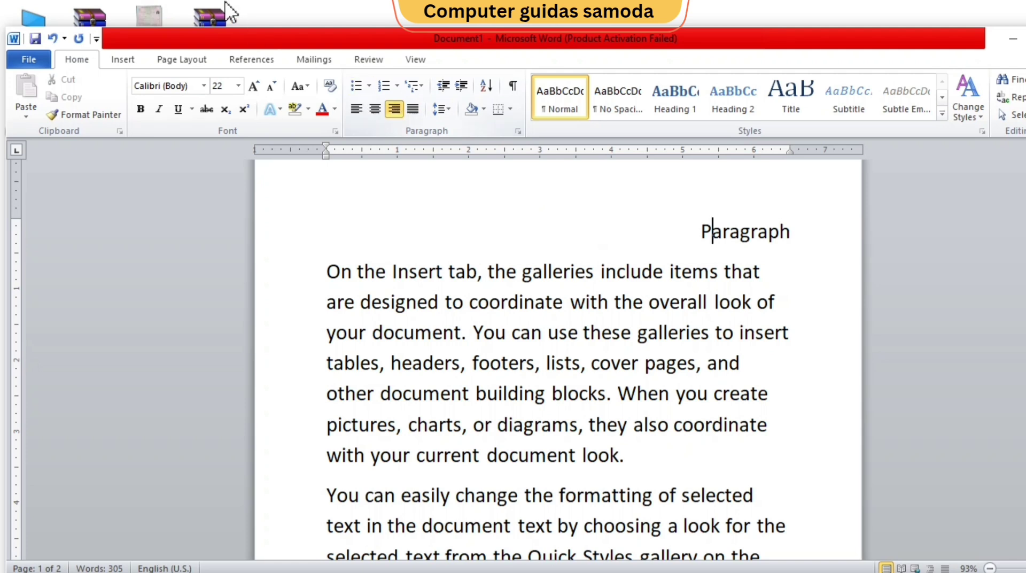
{"action": "left_click", "coordinate": [357, 110]}
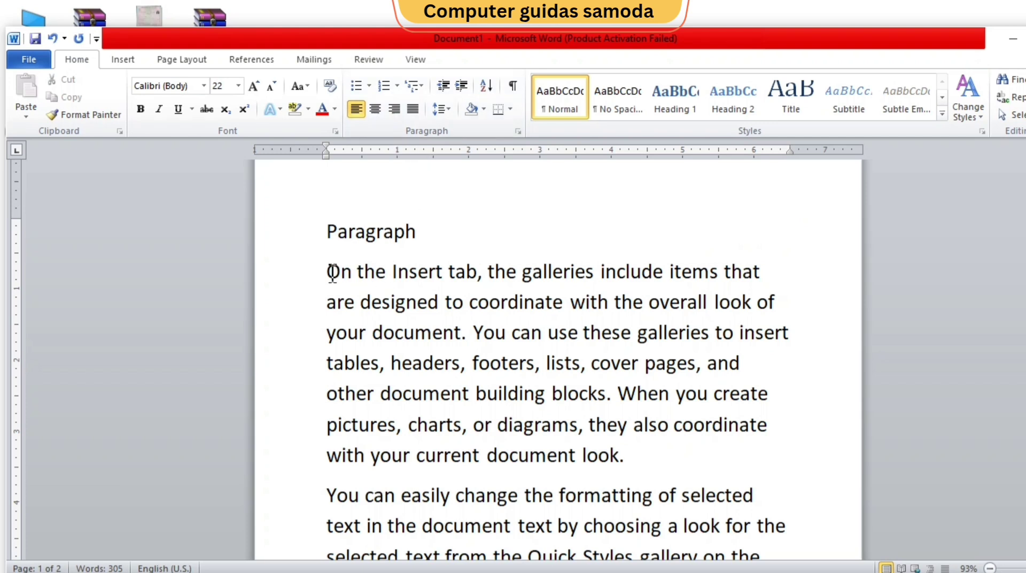
Justify all the body text below the "Paragraph" title so it aligns to both margins.
{"action": "left_click_drag", "start_coordinate": [329, 272], "coordinate": [694, 566]}
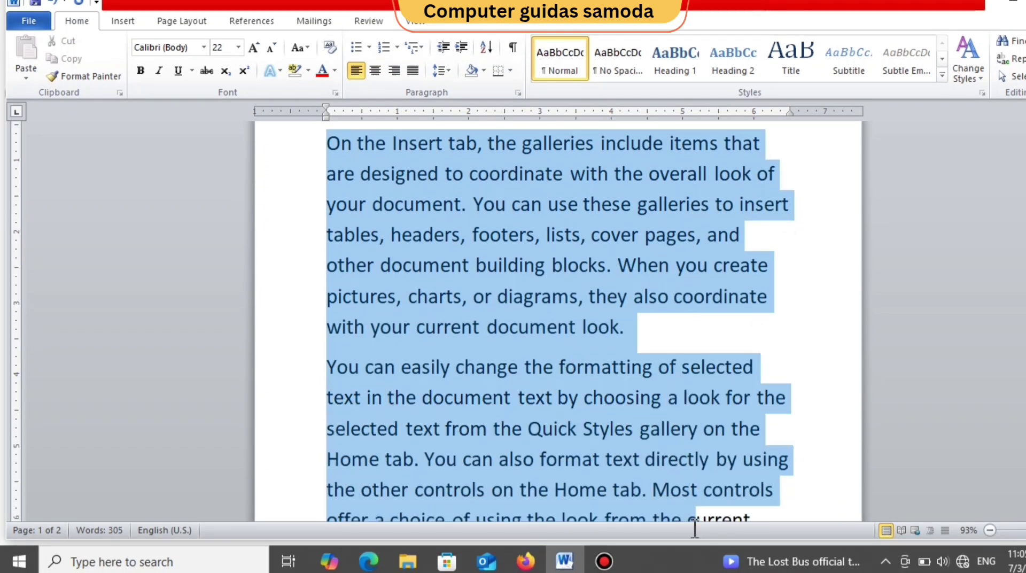
{"action": "left_click_drag", "start_coordinate": [694, 529], "coordinate": [692, 527]}
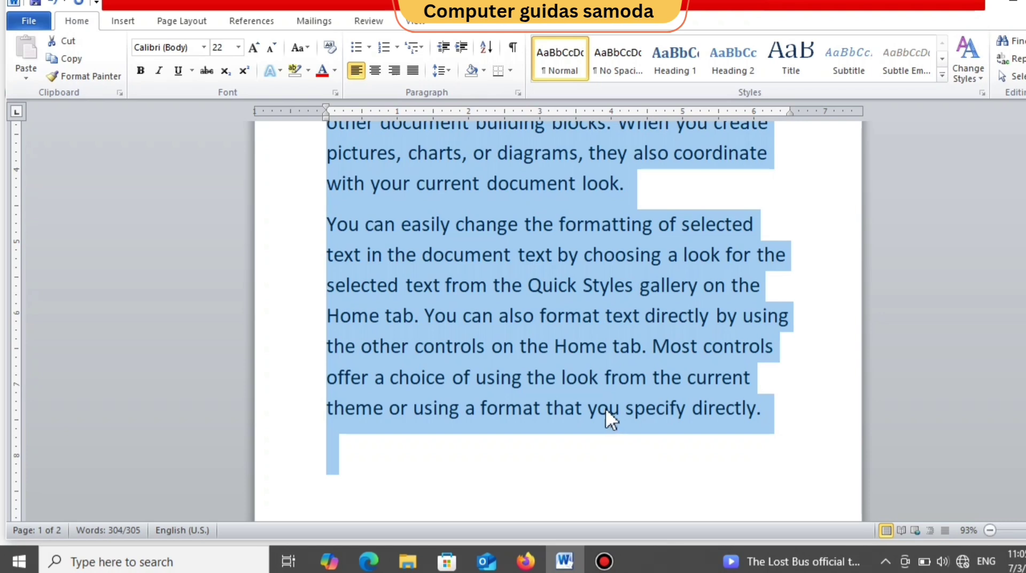
{"action": "scroll", "coordinate": [604, 376], "scroll_direction": "up", "scroll_amount": 2}
{"action": "scroll", "coordinate": [604, 376], "scroll_direction": "up", "scroll_amount": 1}
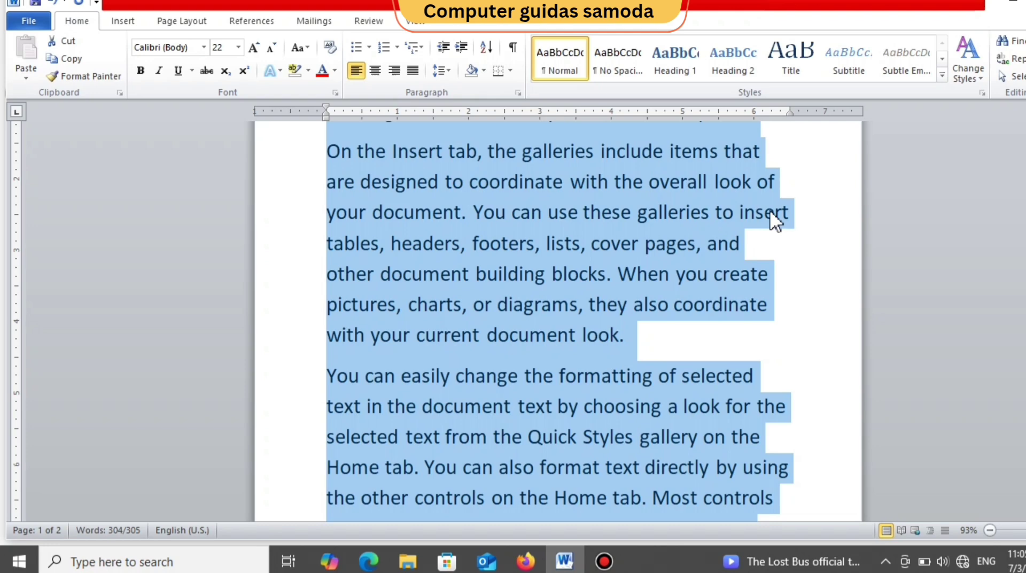
{"action": "scroll", "coordinate": [693, 191], "scroll_direction": "up", "scroll_amount": 10}
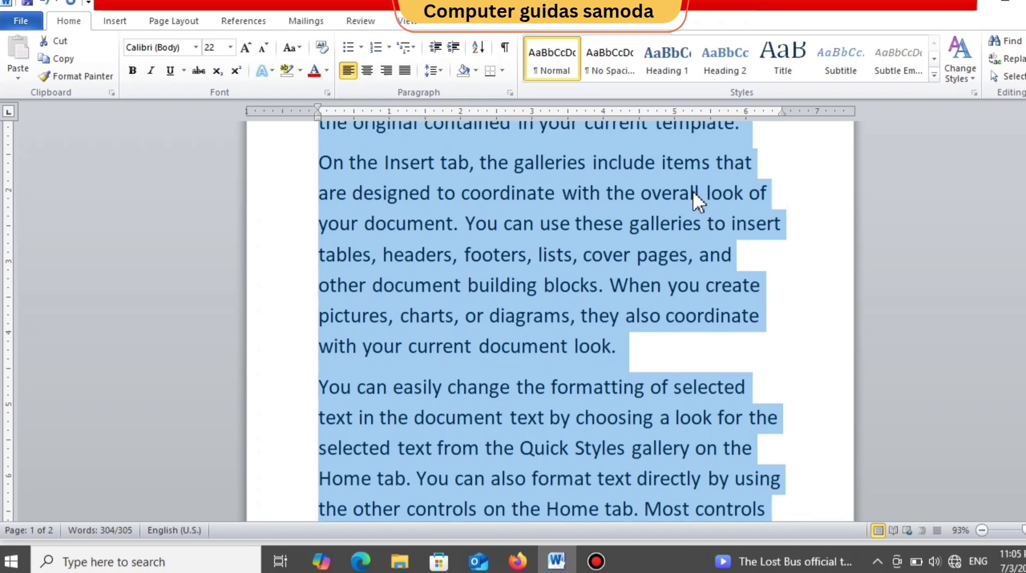
{"action": "scroll", "coordinate": [692, 207], "scroll_direction": "up", "scroll_amount": 1}
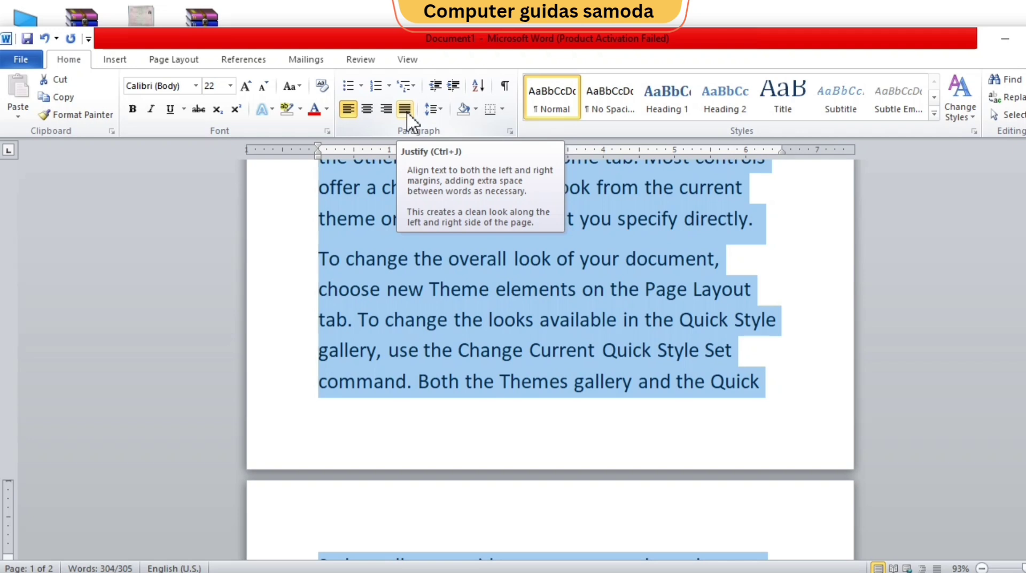
{"action": "left_click", "coordinate": [407, 112]}
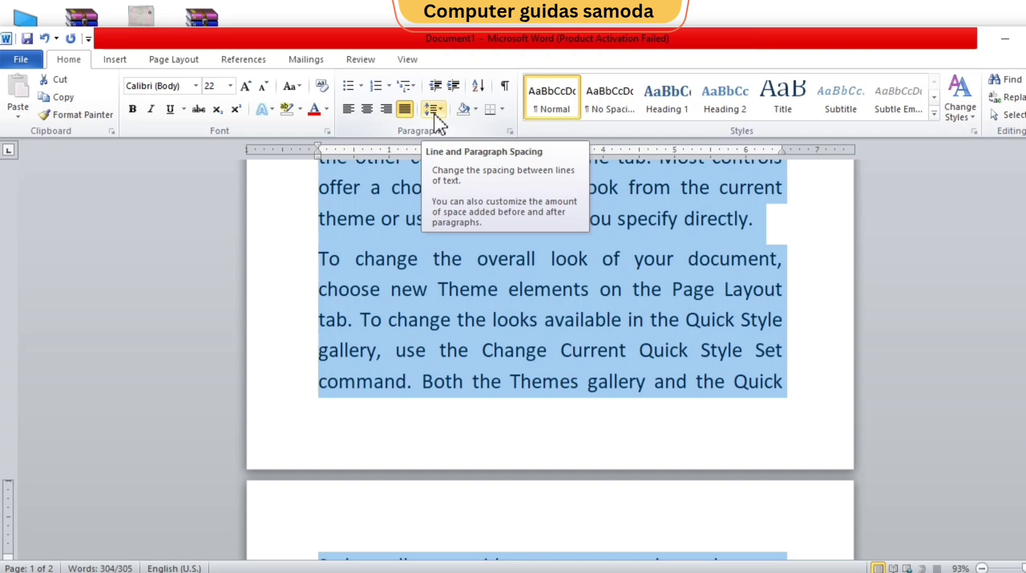
{"action": "left_click", "coordinate": [352, 227]}
{"action": "scroll", "coordinate": [355, 225], "scroll_direction": "up", "scroll_amount": 5}
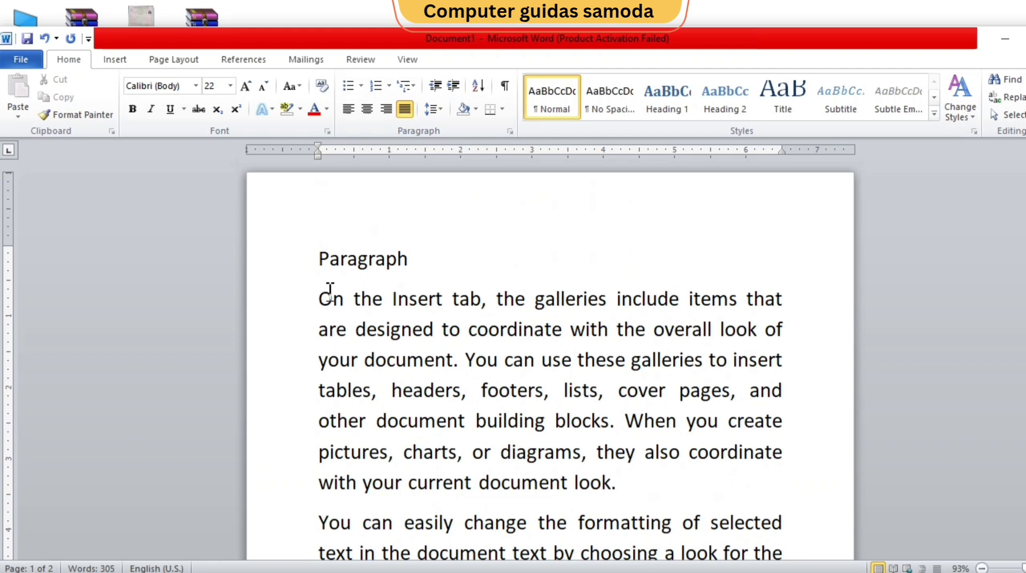
{"action": "left_click_drag", "start_coordinate": [386, 320], "coordinate": [393, 325]}
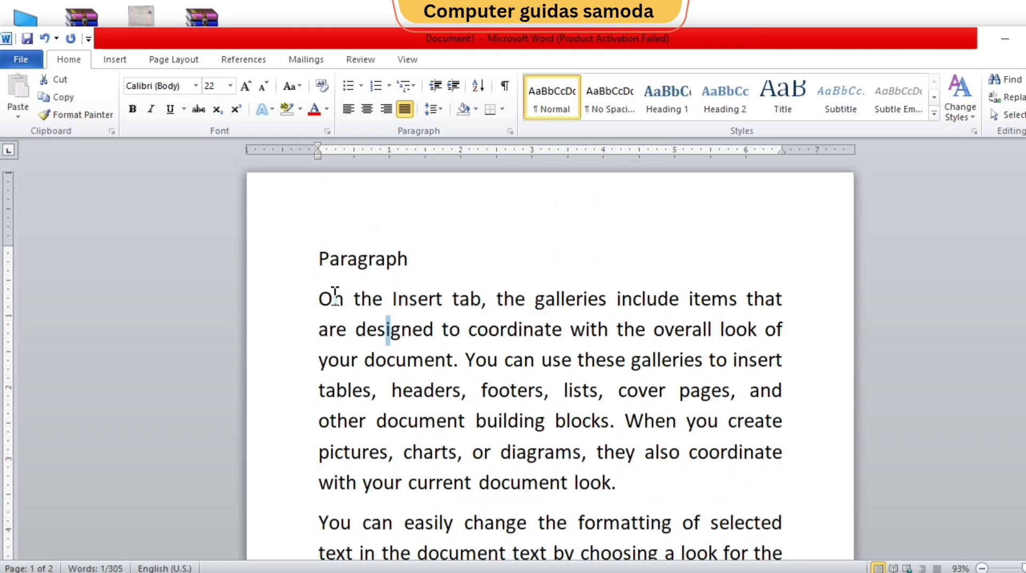
{"action": "left_click_drag", "start_coordinate": [318, 296], "coordinate": [682, 572]}
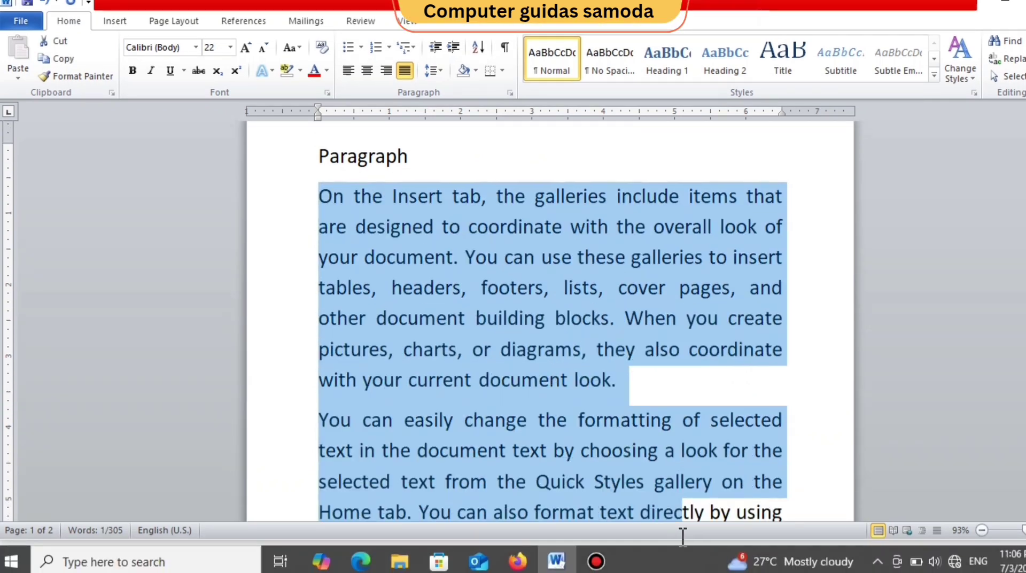
{"action": "left_click_drag", "start_coordinate": [682, 536], "coordinate": [723, 477]}
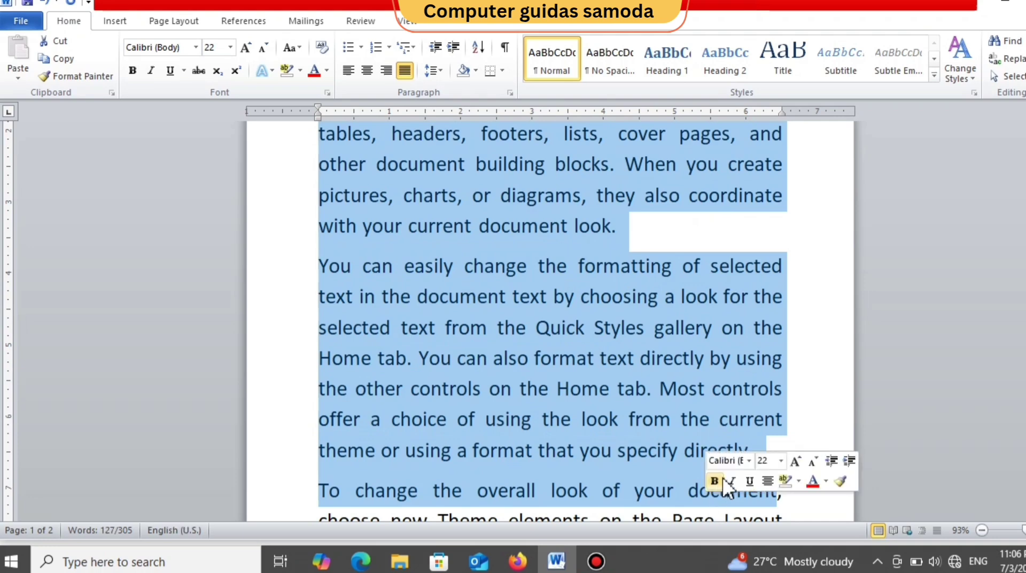
{"action": "left_click", "coordinate": [643, 358]}
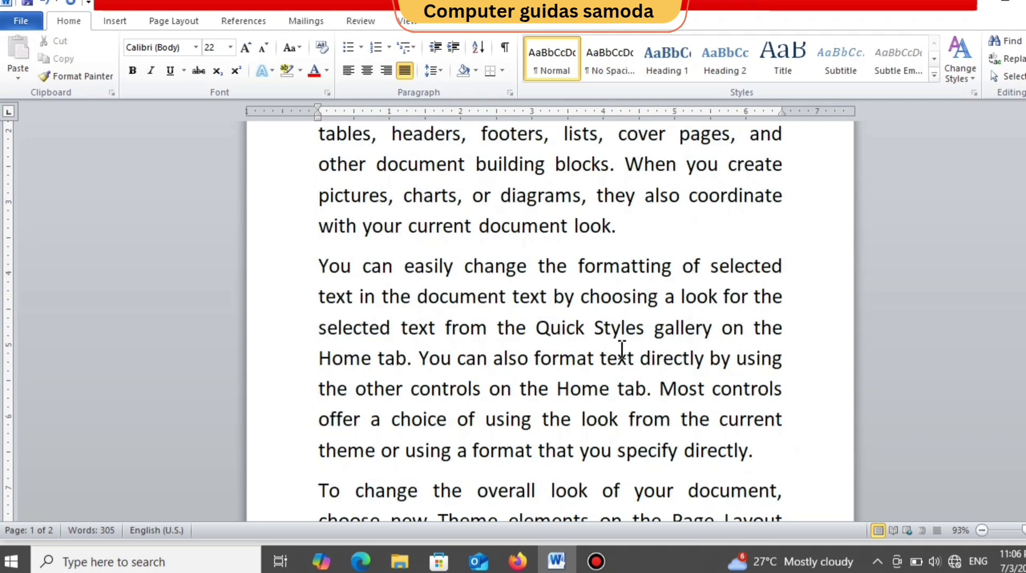
Shrink the font size of the entire document's text to 16.
{"action": "key", "text": "ctrl+a"}
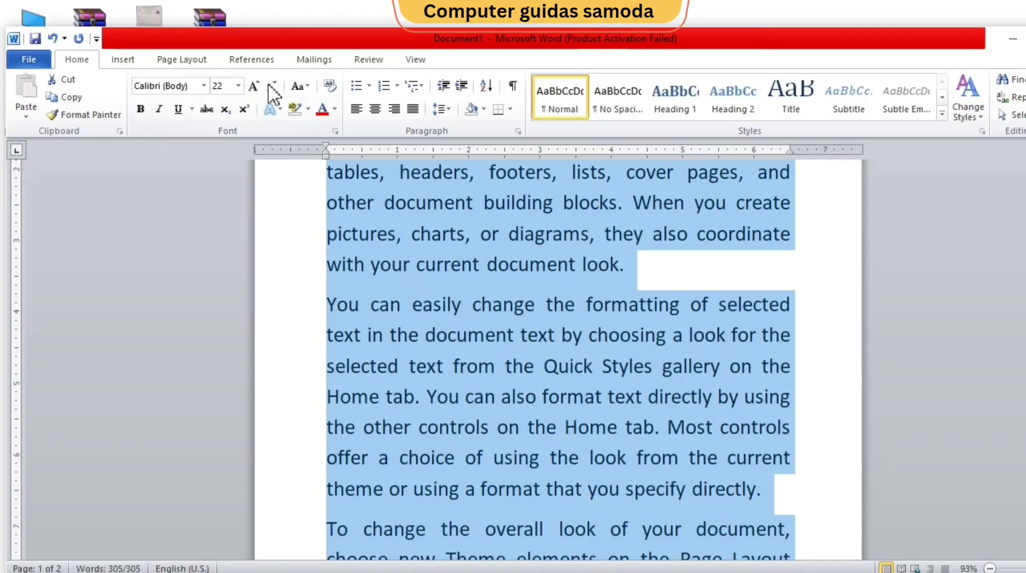
{"action": "left_click", "coordinate": [272, 87]}
{"action": "left_click", "coordinate": [272, 87]}
{"action": "left_click", "coordinate": [272, 86]}
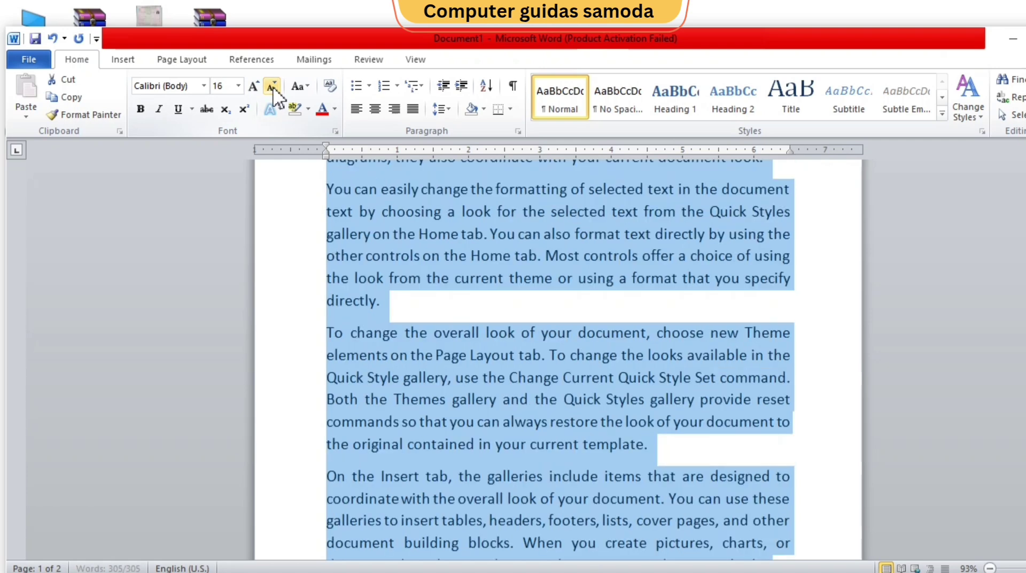
{"action": "left_click", "coordinate": [415, 272]}
{"action": "scroll", "coordinate": [419, 273], "scroll_direction": "up", "scroll_amount": 3}
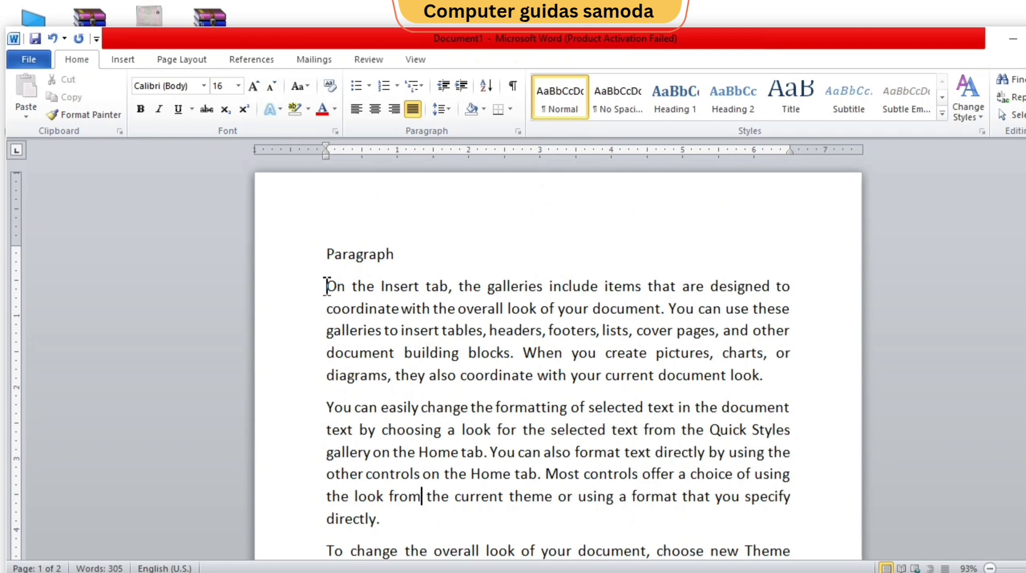
{"action": "left_click_drag", "start_coordinate": [327, 286], "coordinate": [459, 291]}
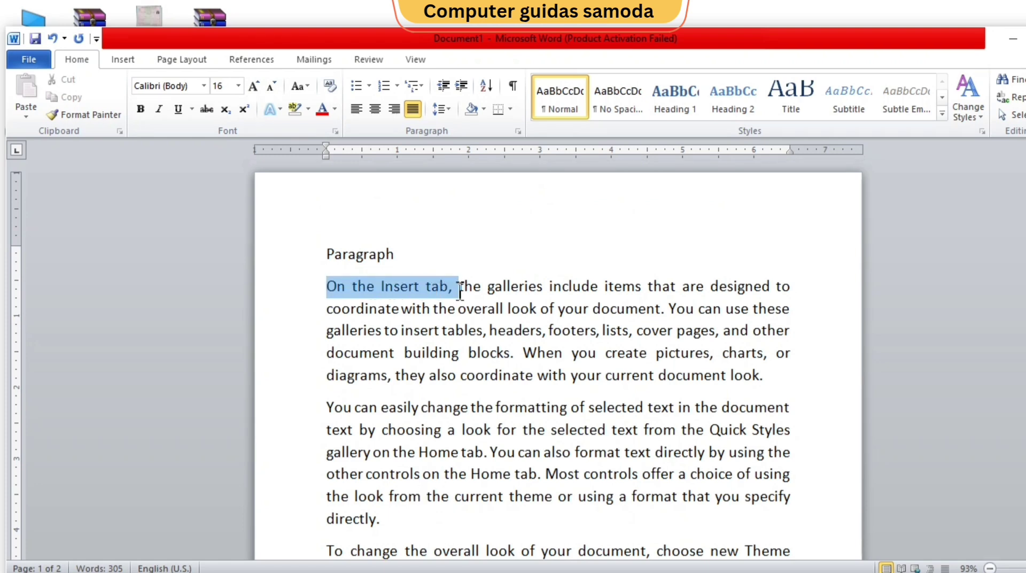
{"action": "left_click", "coordinate": [460, 289]}
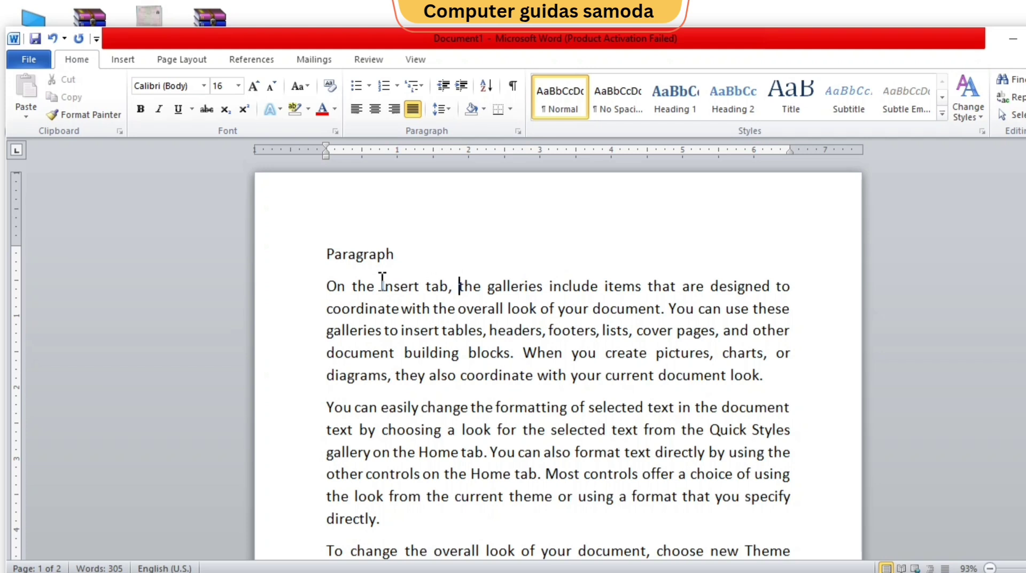
{"action": "left_click", "coordinate": [293, 289]}
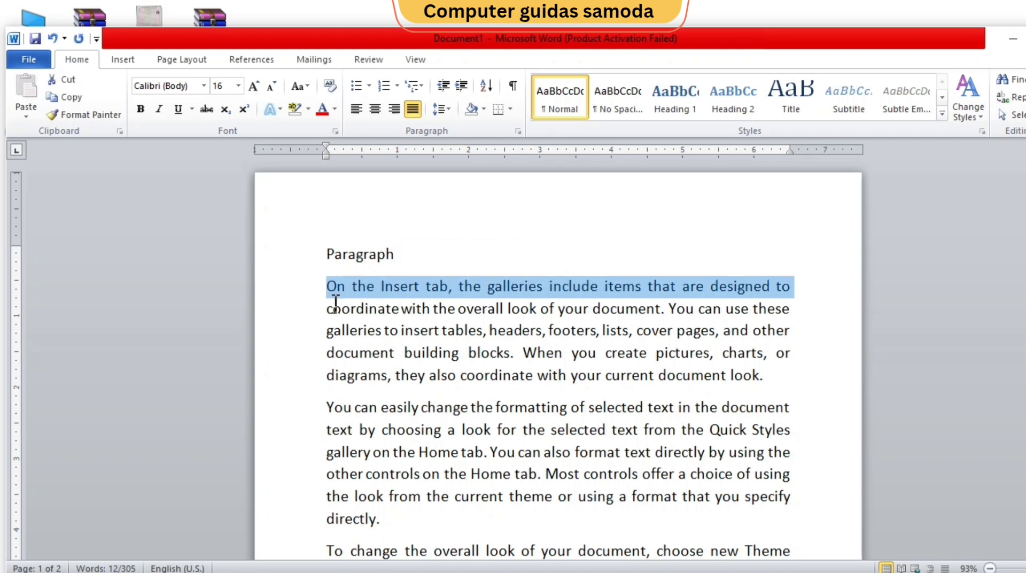
{"action": "mouse_move", "coordinate": [400, 308]}
{"action": "left_mouse_down"}
{"action": "mouse_move", "coordinate": [357, 287]}
{"action": "mouse_move", "coordinate": [422, 305]}
{"action": "mouse_move", "coordinate": [423, 290]}
{"action": "mouse_move", "coordinate": [387, 309]}
{"action": "left_mouse_up"}
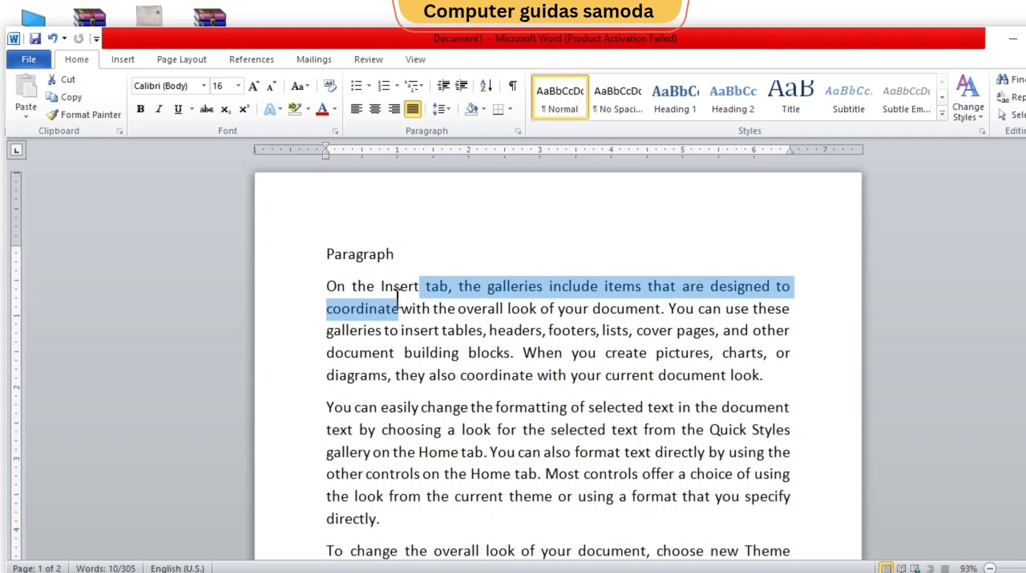
{"action": "left_click", "coordinate": [414, 326]}
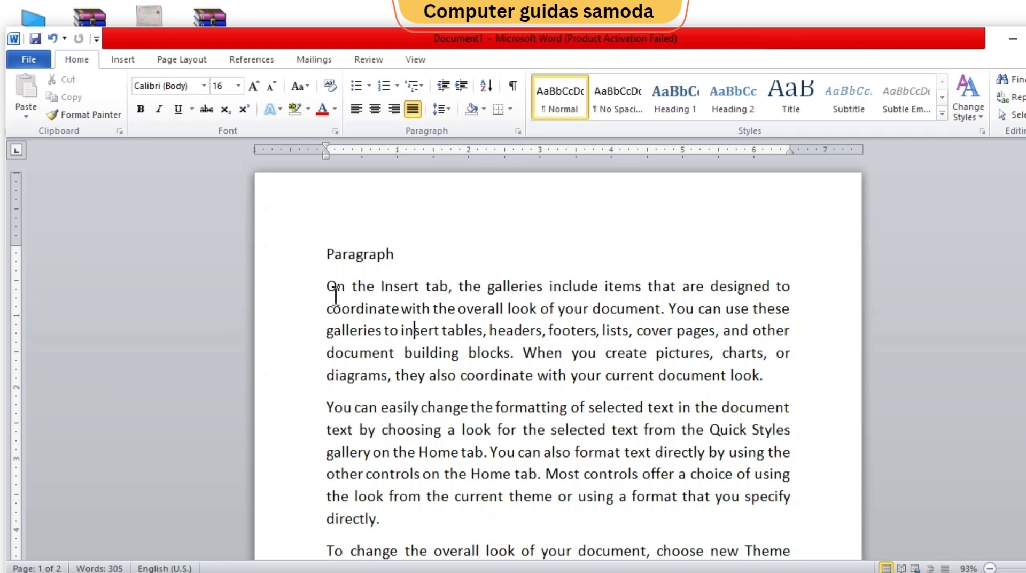
Set the line spacing of the first body paragraph, starting "On the Insert tab", to 1.0.
{"action": "left_click", "coordinate": [398, 318]}
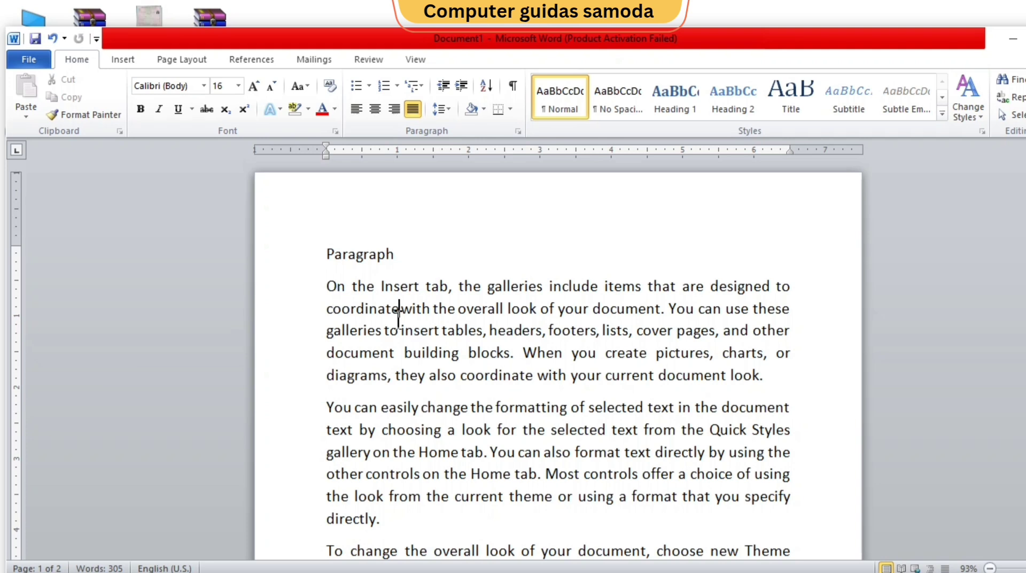
{"action": "left_click", "coordinate": [448, 114]}
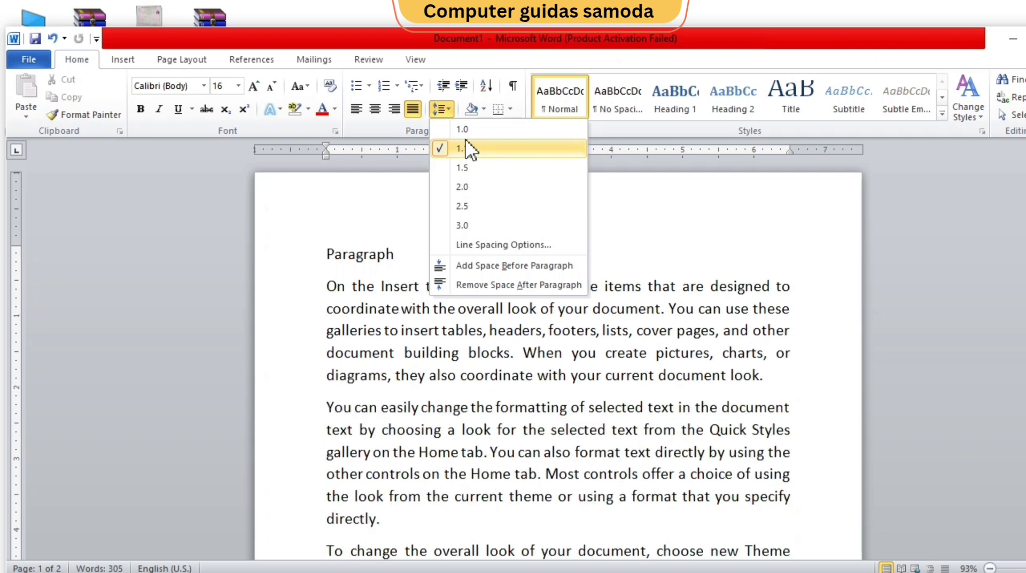
{"action": "left_click", "coordinate": [476, 129]}
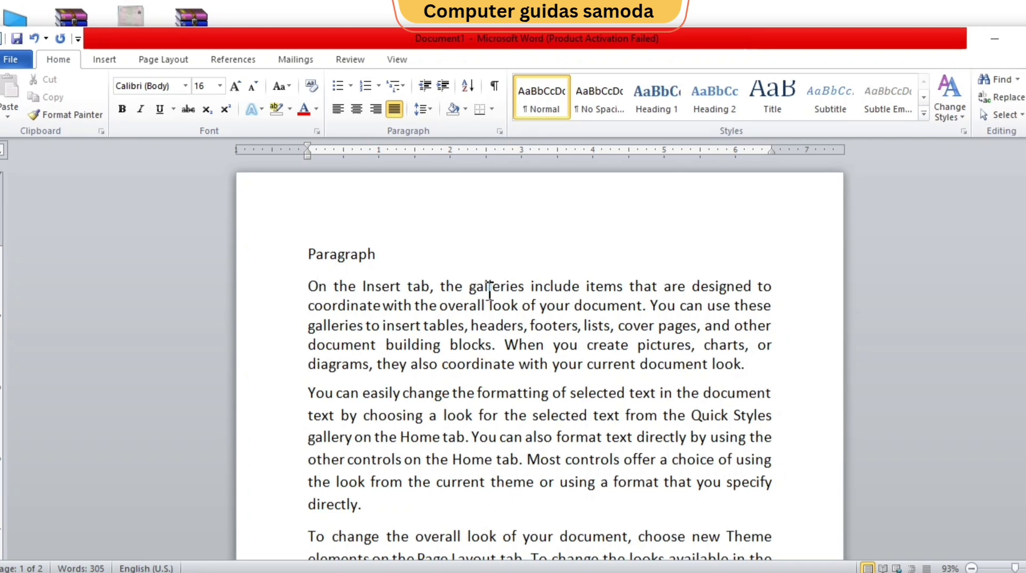
{"action": "left_click_drag", "start_coordinate": [440, 288], "coordinate": [591, 299]}
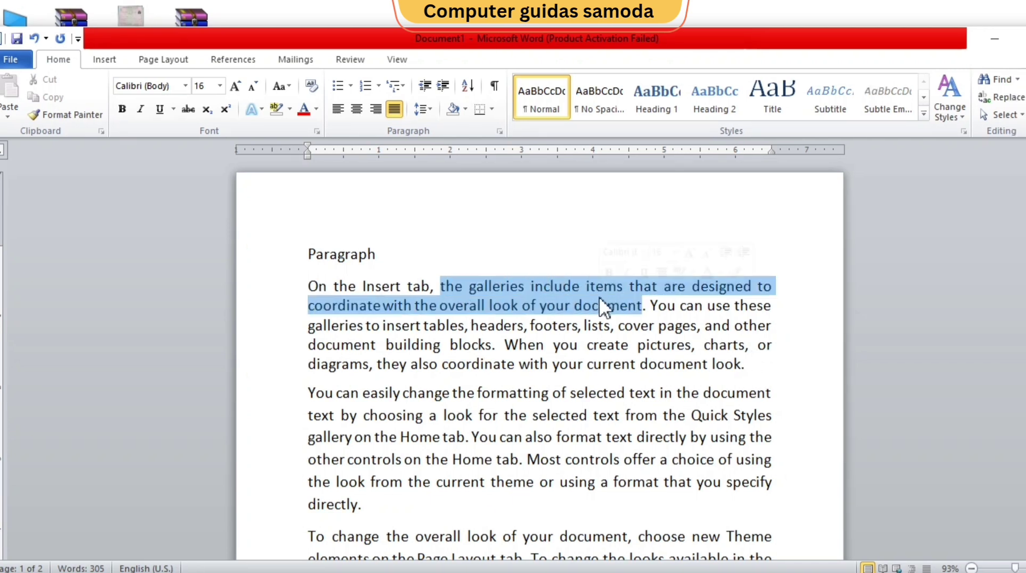
{"action": "left_click", "coordinate": [508, 361]}
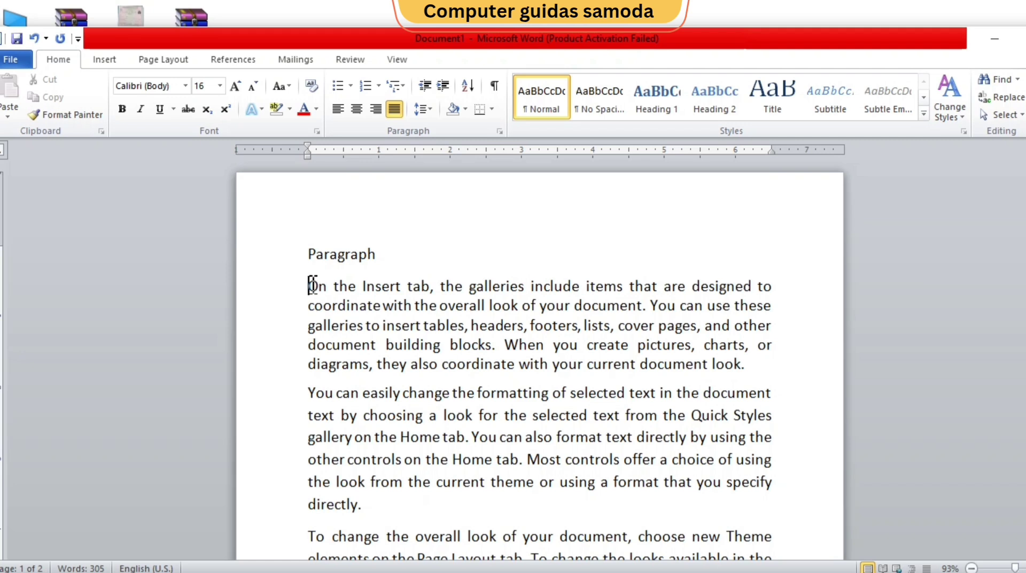
{"action": "left_click_drag", "start_coordinate": [309, 286], "coordinate": [771, 363]}
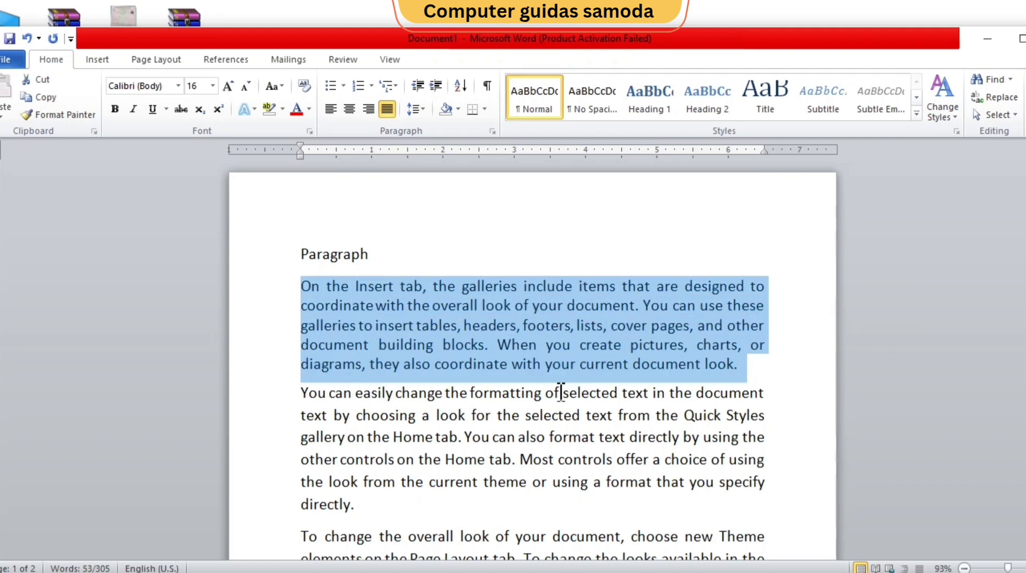
{"action": "left_click_drag", "start_coordinate": [302, 393], "coordinate": [330, 430]}
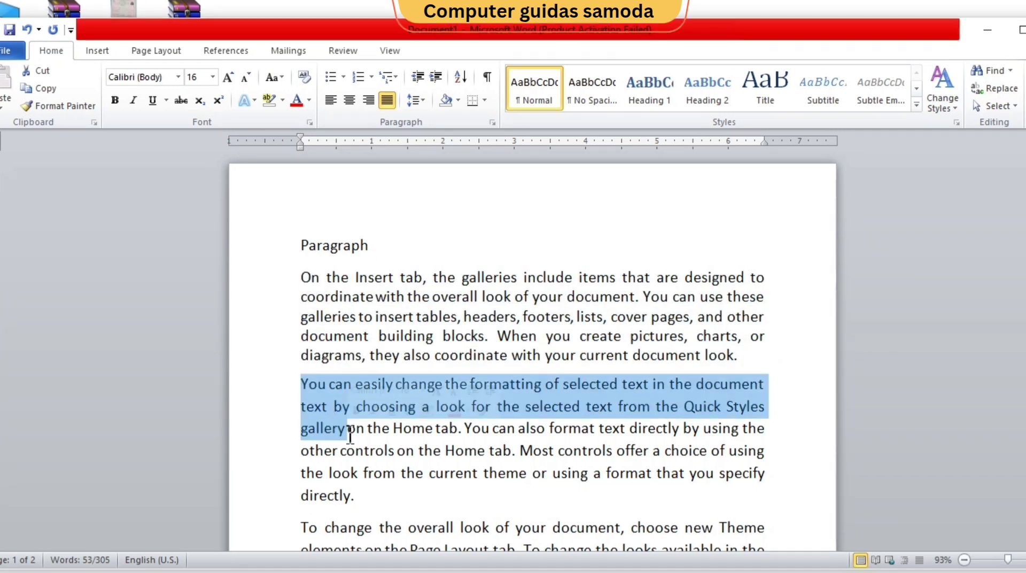
{"action": "left_click", "coordinate": [286, 372]}
{"action": "double_click", "coordinate": [309, 369]}
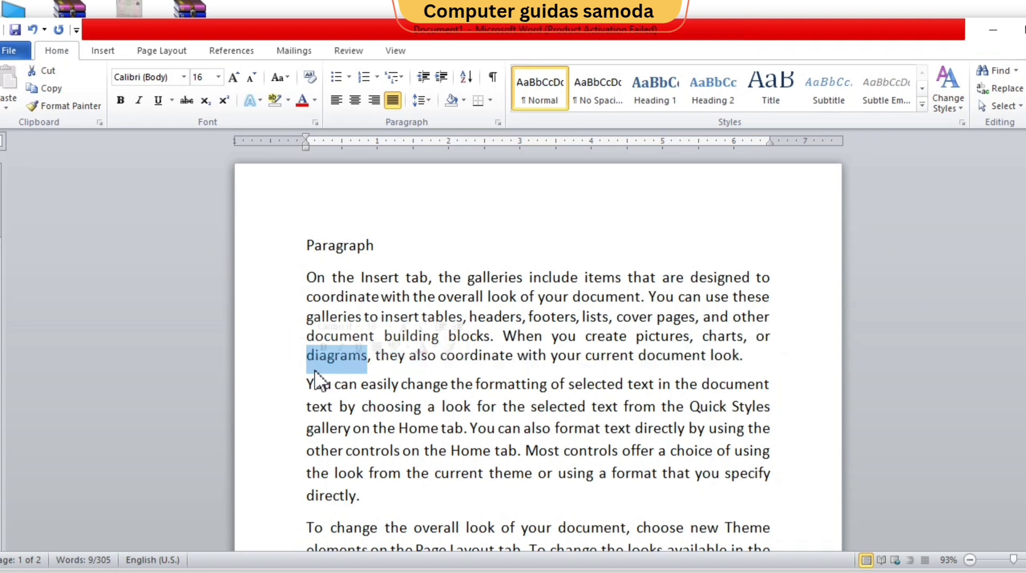
{"action": "left_click", "coordinate": [315, 372]}
{"action": "left_click", "coordinate": [367, 390]}
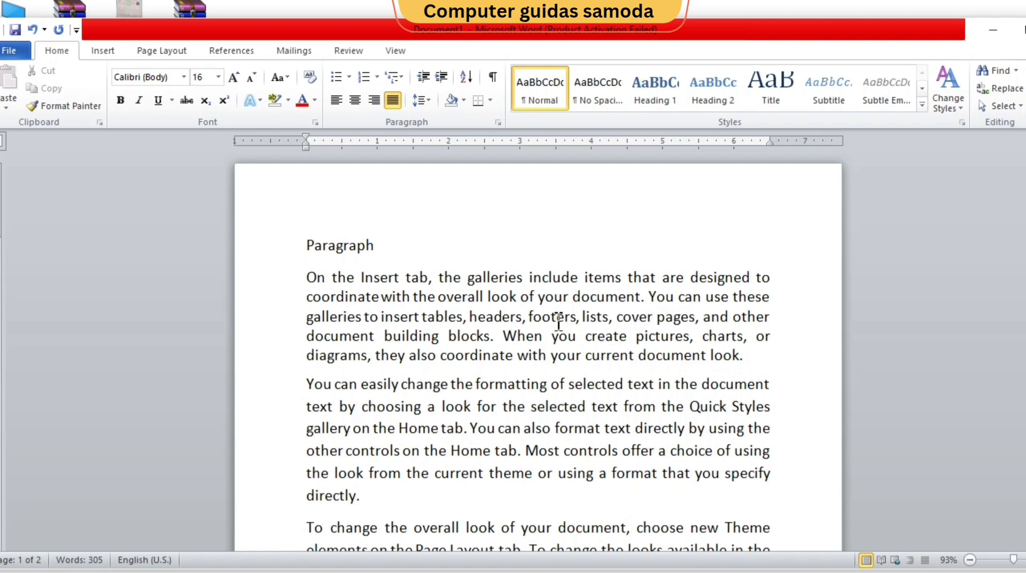
Set the spacing after the first body paragraph, starting "On the Insert tab", to 0 pt.
{"action": "left_click", "coordinate": [701, 352]}
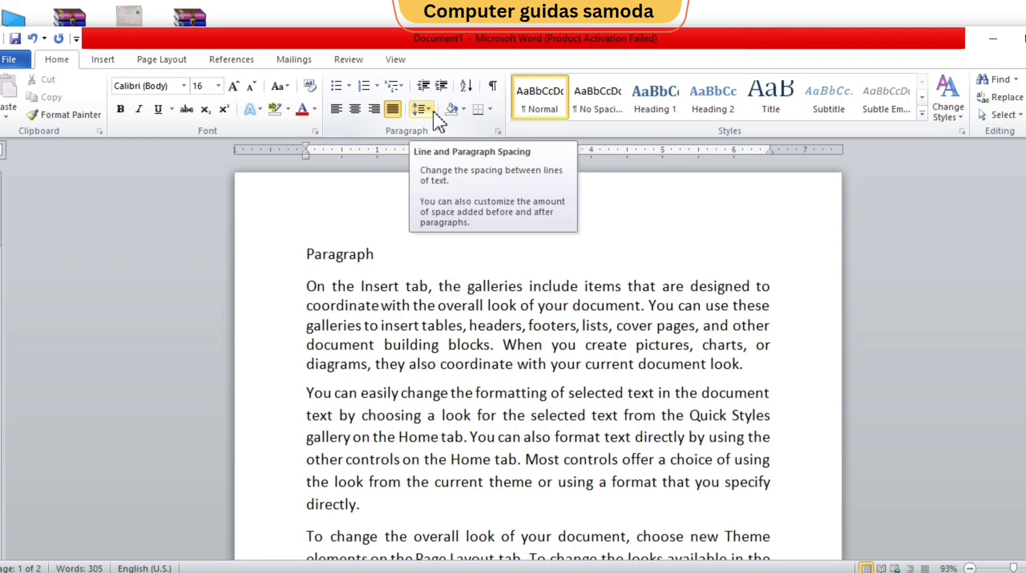
{"action": "left_click", "coordinate": [430, 110]}
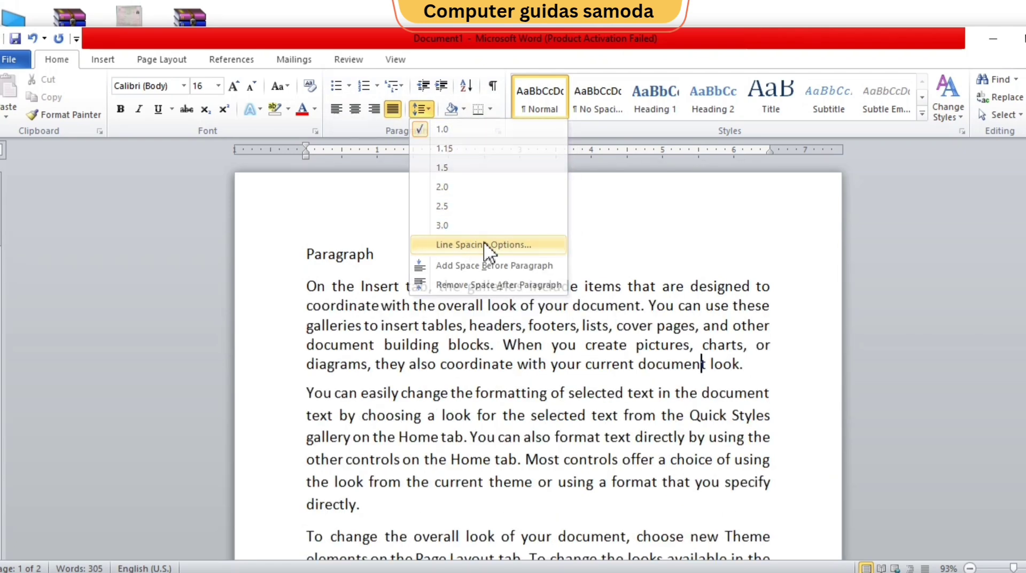
{"action": "left_click", "coordinate": [484, 245]}
{"action": "left_click_drag", "start_coordinate": [554, 85], "coordinate": [310, 51]}
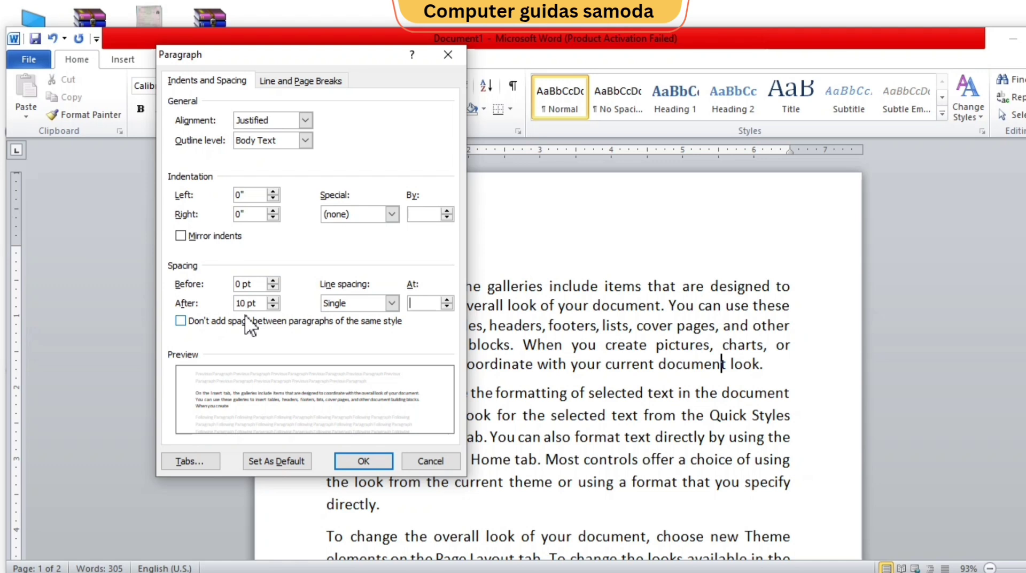
{"action": "left_click", "coordinate": [272, 306]}
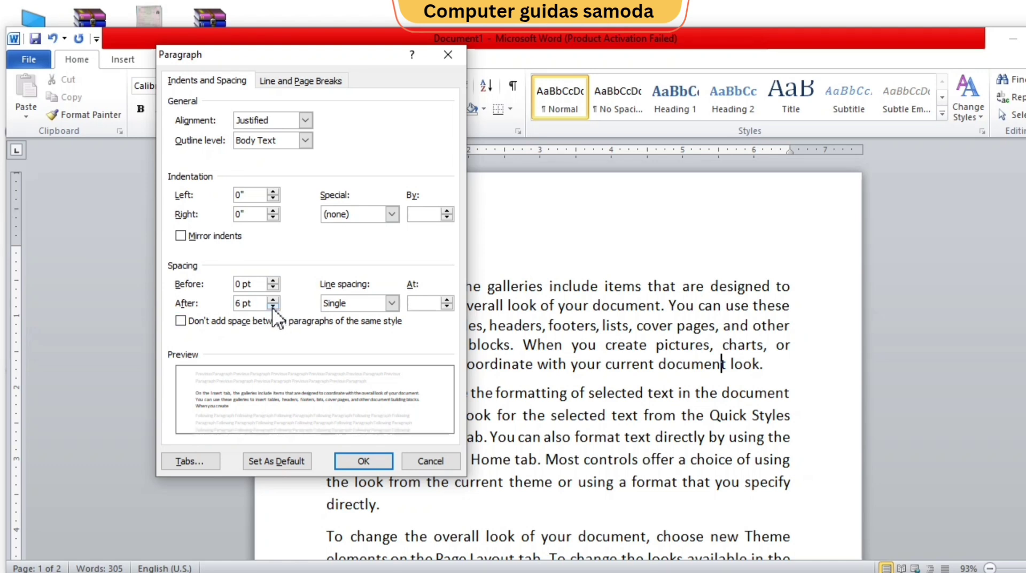
{"action": "left_click", "coordinate": [273, 306]}
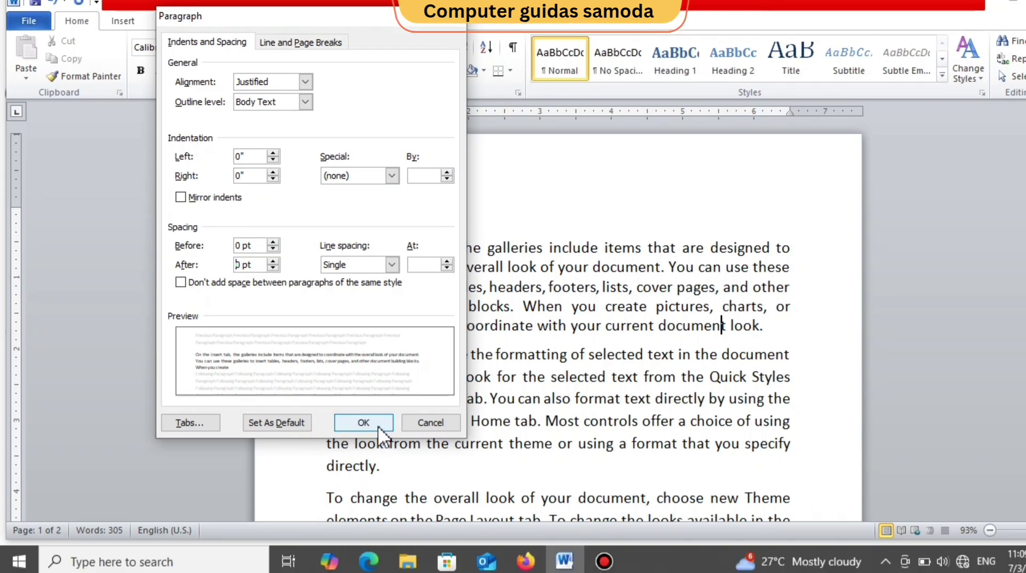
{"action": "left_click", "coordinate": [380, 443]}
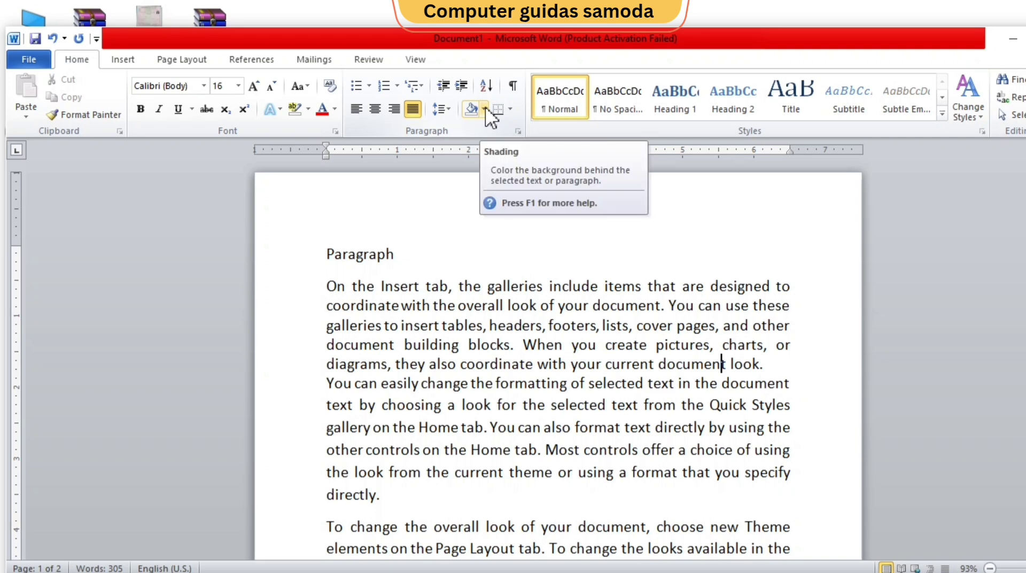
Try yellow background shading on the first body paragraph and reset its shading to No Color.
{"action": "left_click", "coordinate": [484, 109]}
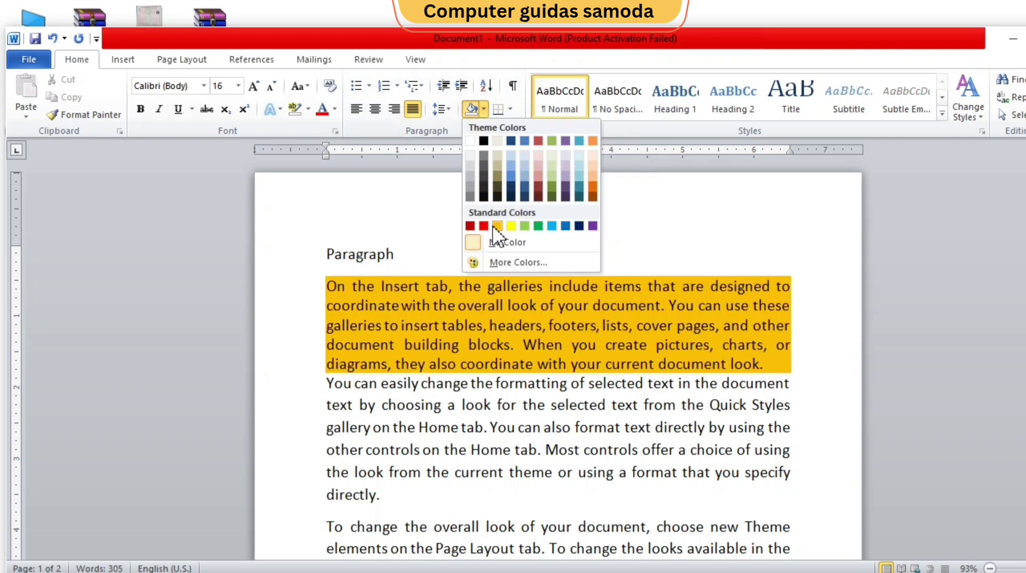
{"action": "left_click", "coordinate": [510, 226]}
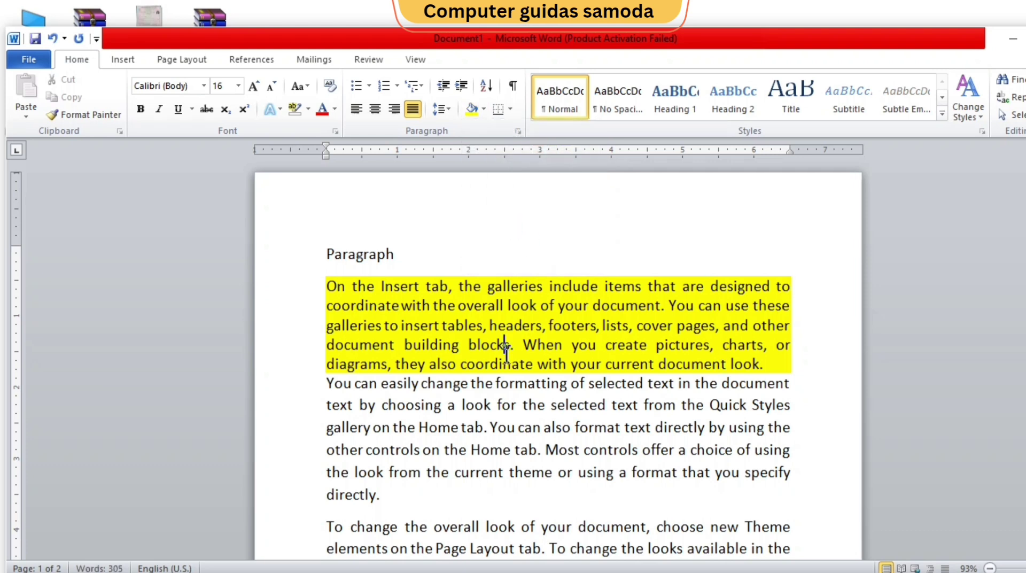
{"action": "left_click", "coordinate": [484, 108]}
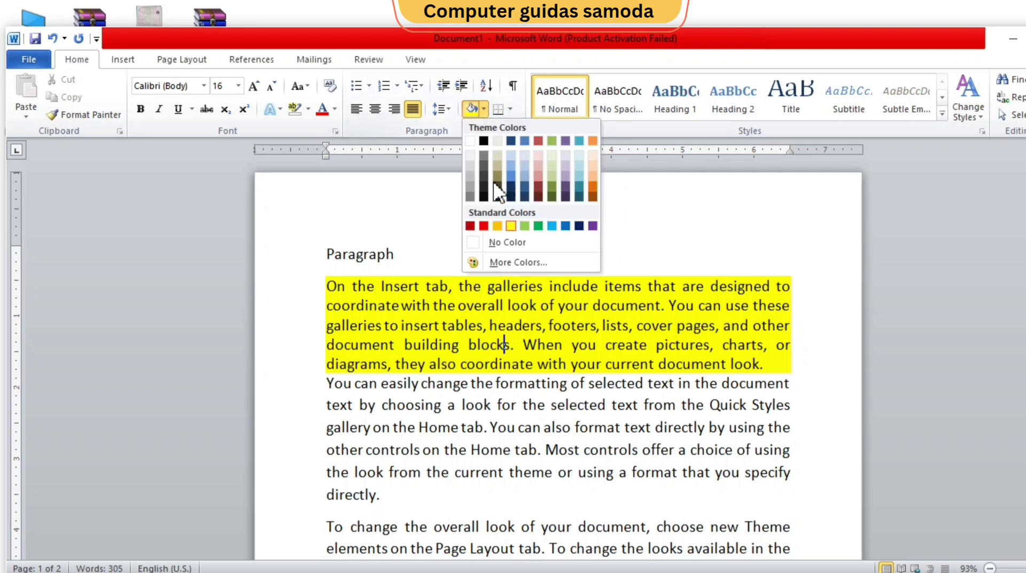
{"action": "left_click", "coordinate": [492, 242]}
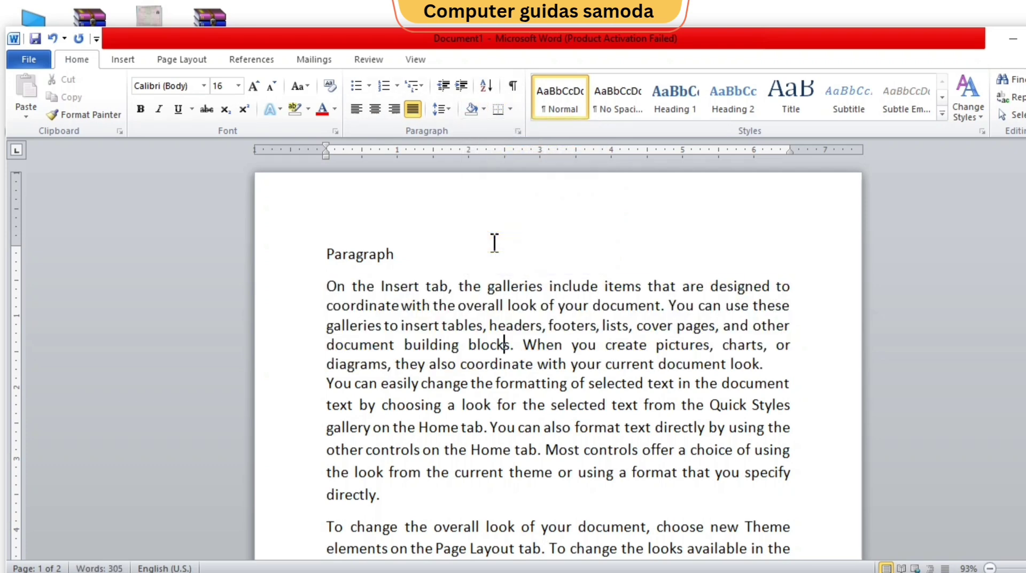
{"action": "scroll", "coordinate": [494, 243], "scroll_direction": "down", "scroll_amount": 4}
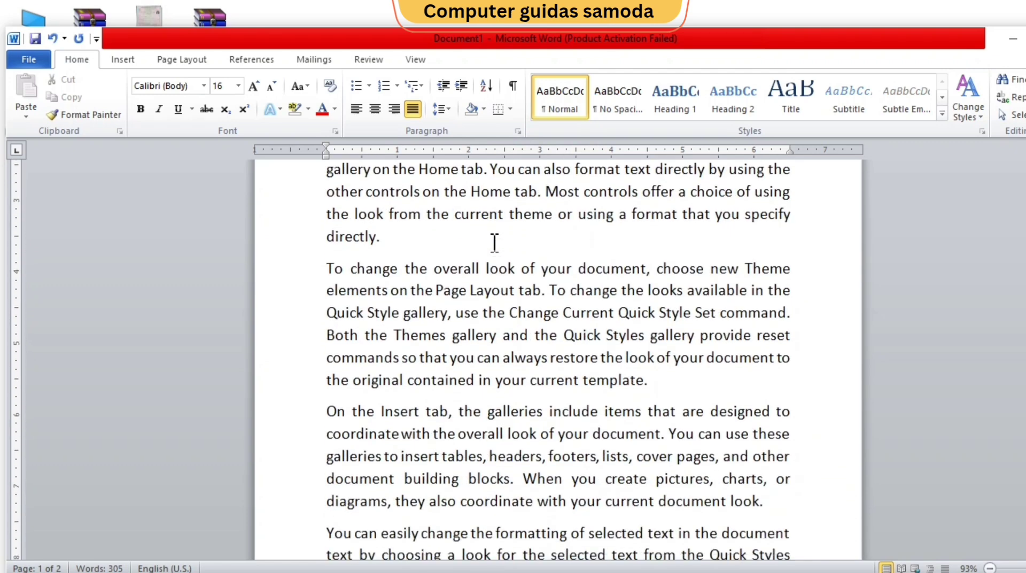